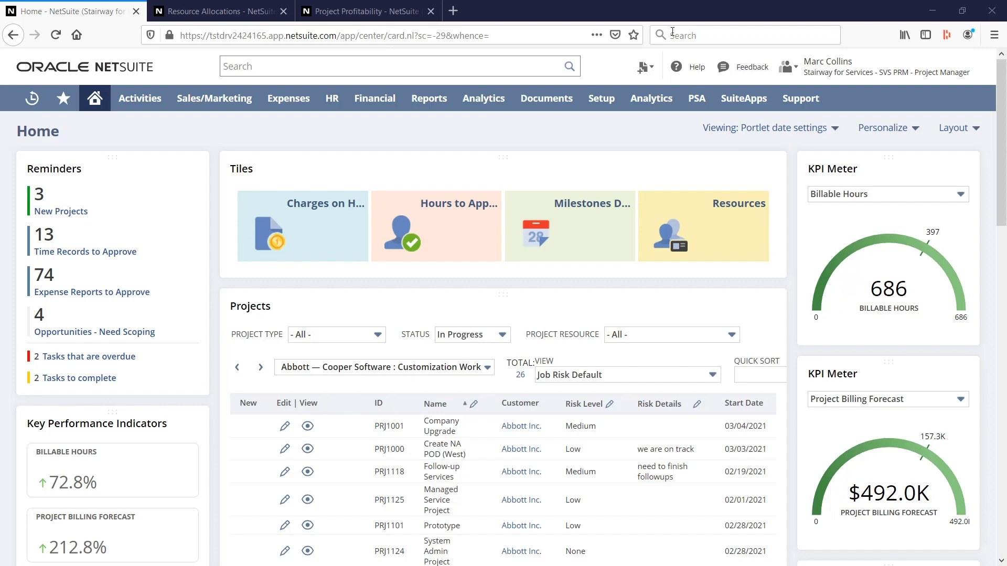
pyautogui.scroll(-2, 361, 214)
pyautogui.scroll(-2, 361, 214)
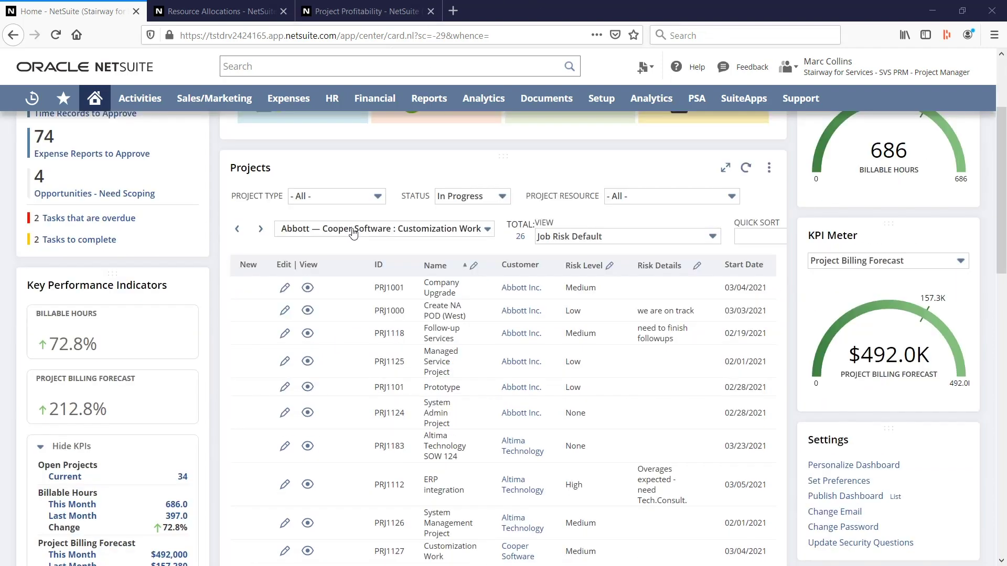
pyautogui.scroll(-2, 353, 228)
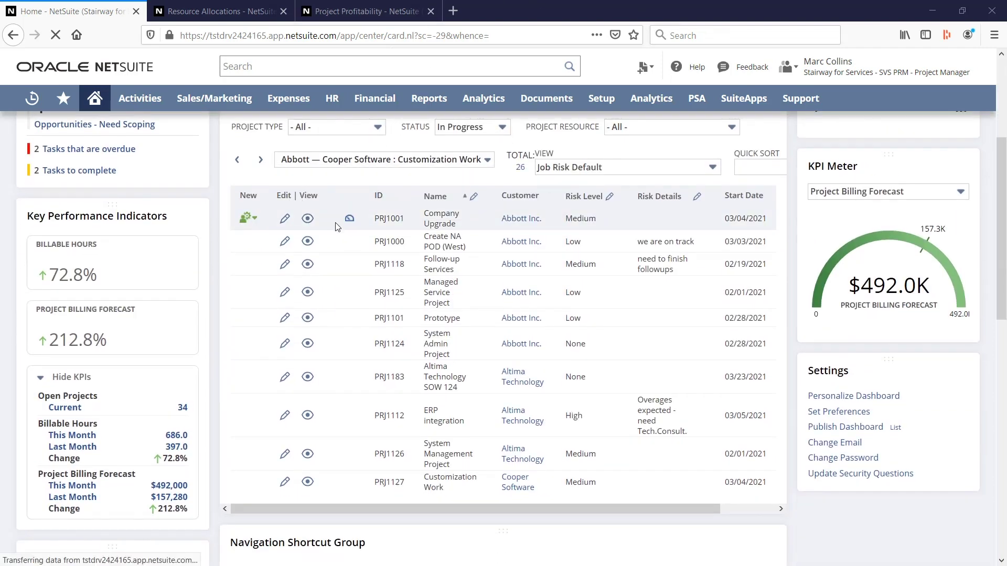
pyautogui.moveTo(388, 484)
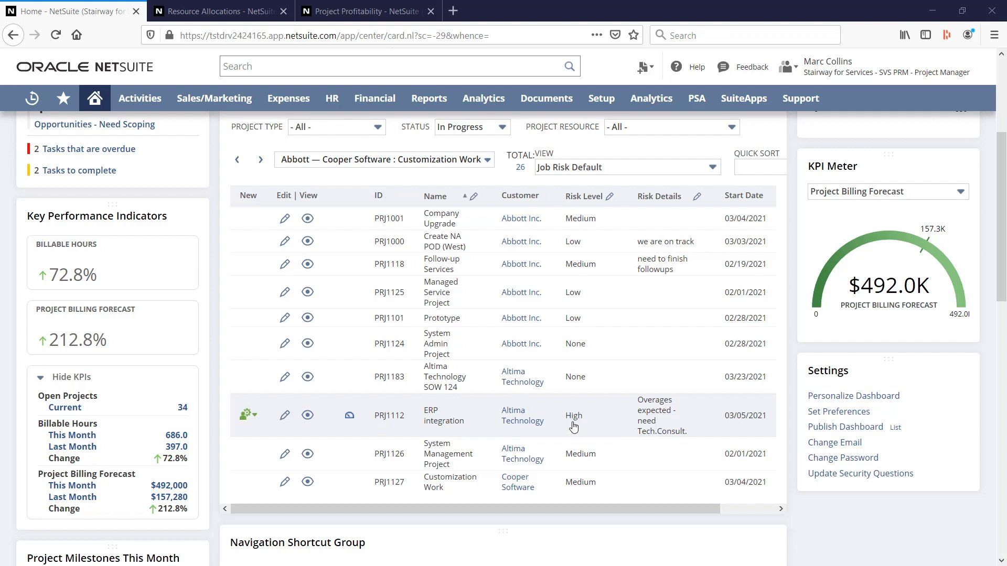
# Open the Project Dashboard for PRJ1112 ERP integration from the Home Projects portlet
pyautogui.click(350, 417)
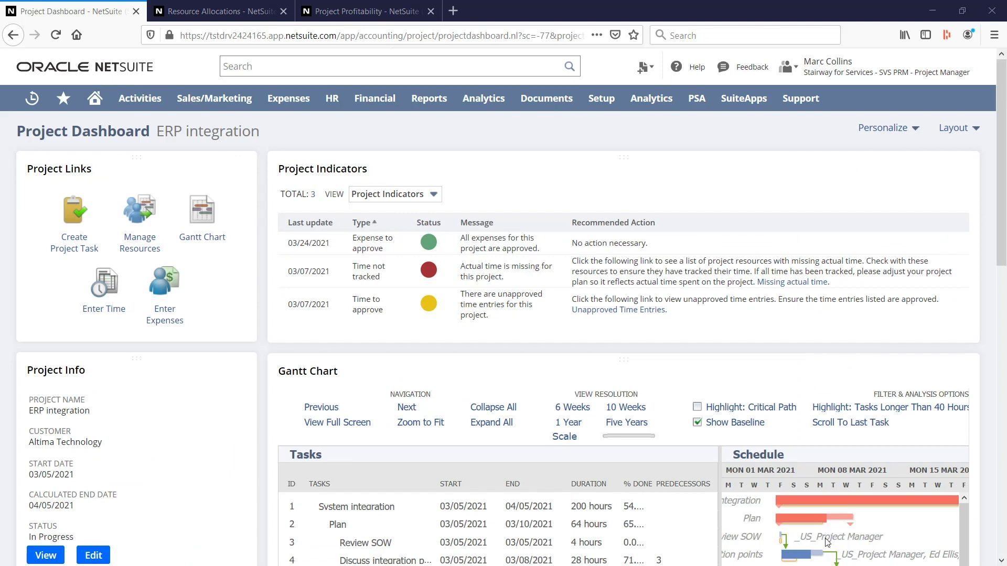
pyautogui.scroll(-3, 261, 350)
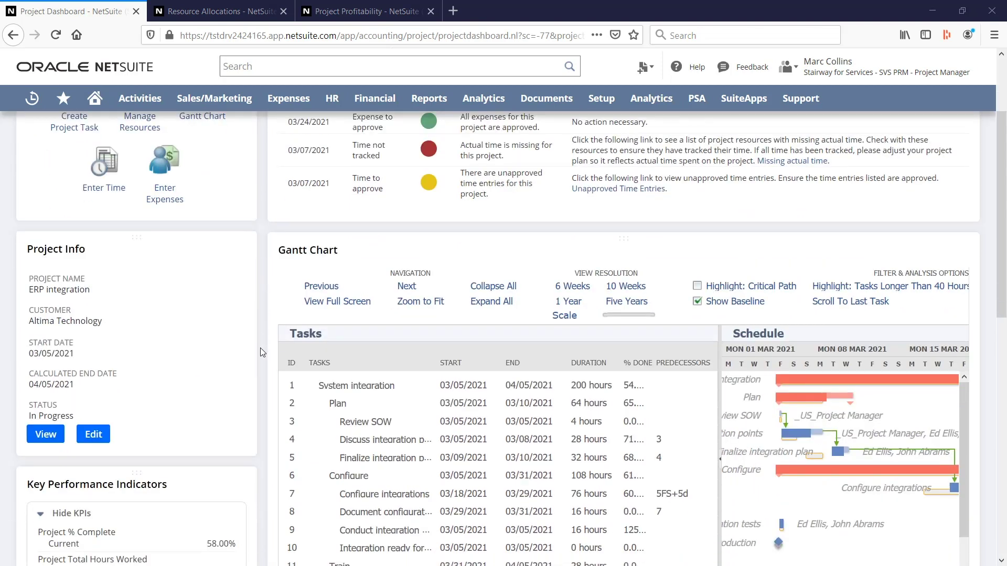
pyautogui.scroll(-2, 261, 348)
pyautogui.scroll(-2, 260, 349)
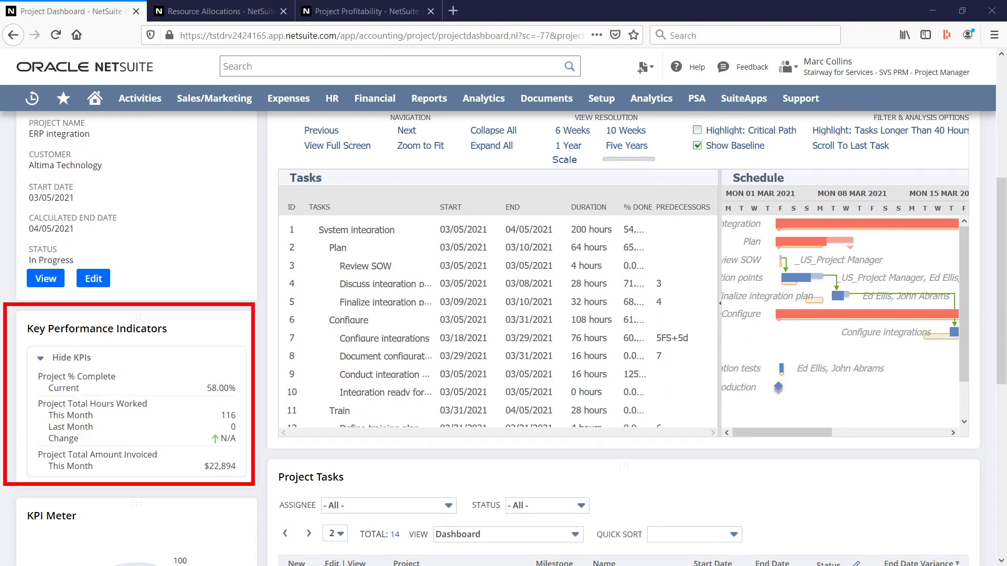
pyautogui.scroll(1, 290, 236)
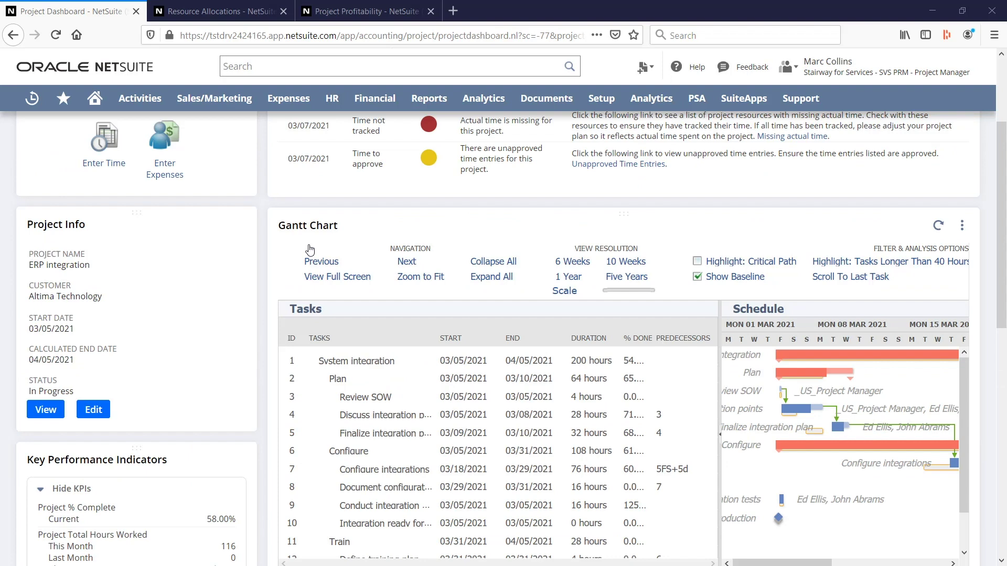
pyautogui.scroll(3, 290, 198)
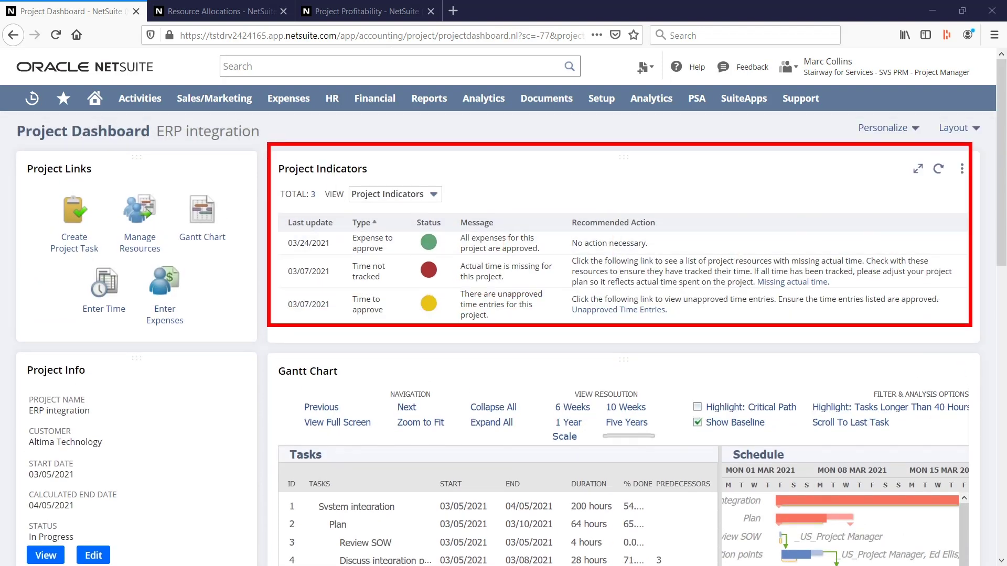
pyautogui.scroll(-1, 504, 315)
pyautogui.scroll(-2, 503, 315)
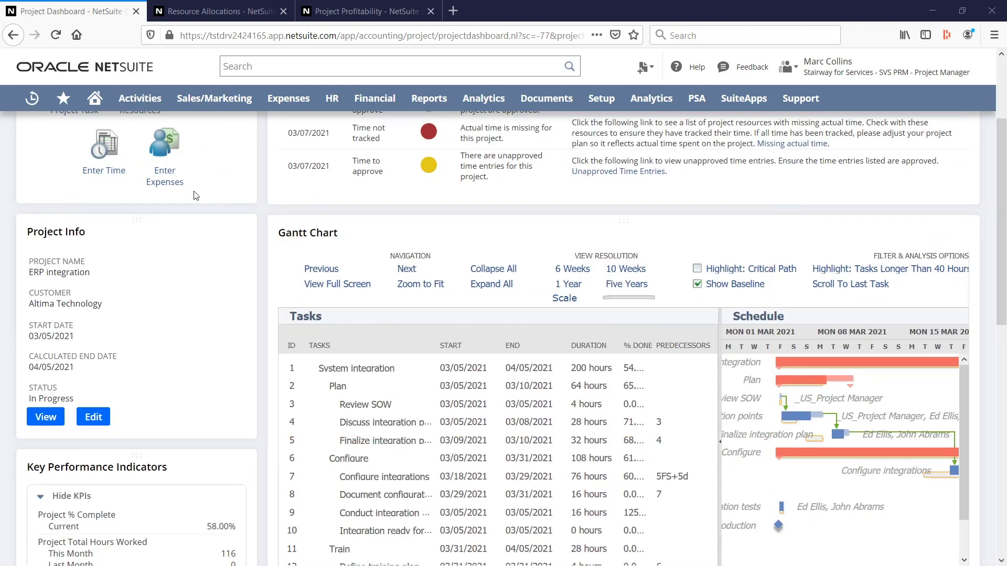
# Open the full ERP integration project record from the Project Info portlet's View link
pyautogui.click(46, 417)
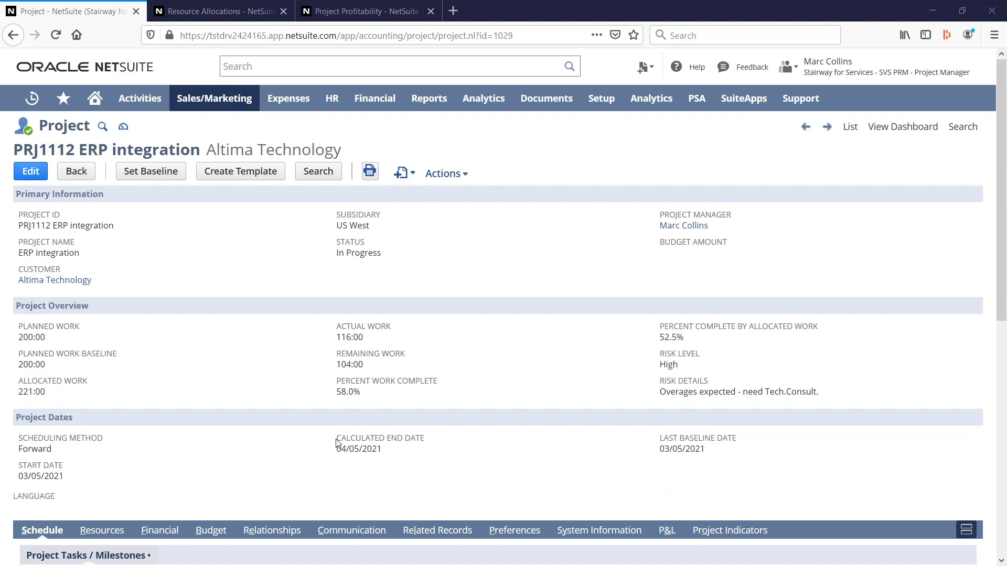
pyautogui.scroll(-1, 229, 347)
pyautogui.scroll(-3, 229, 346)
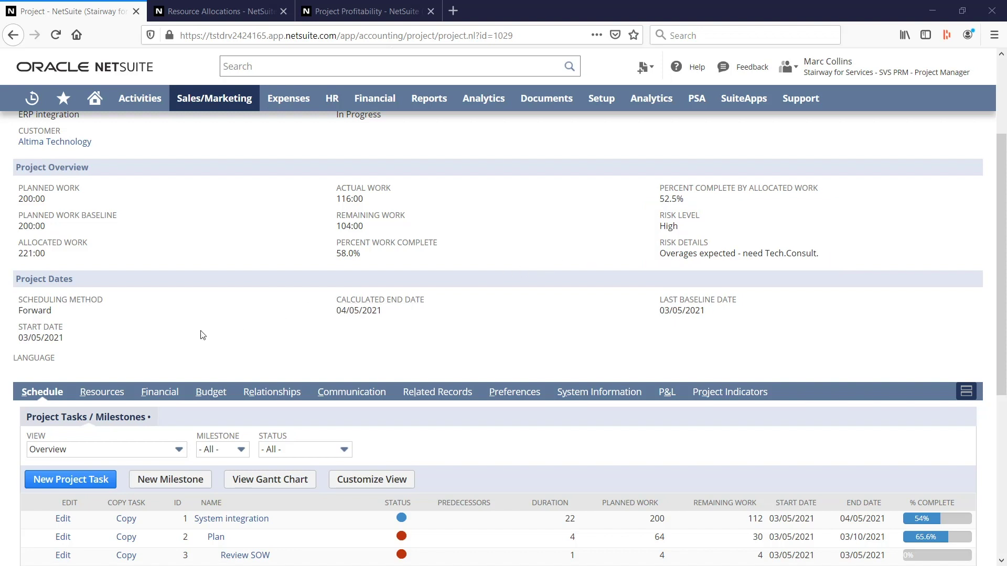
pyautogui.scroll(-3, 176, 260)
pyautogui.scroll(-1, 180, 207)
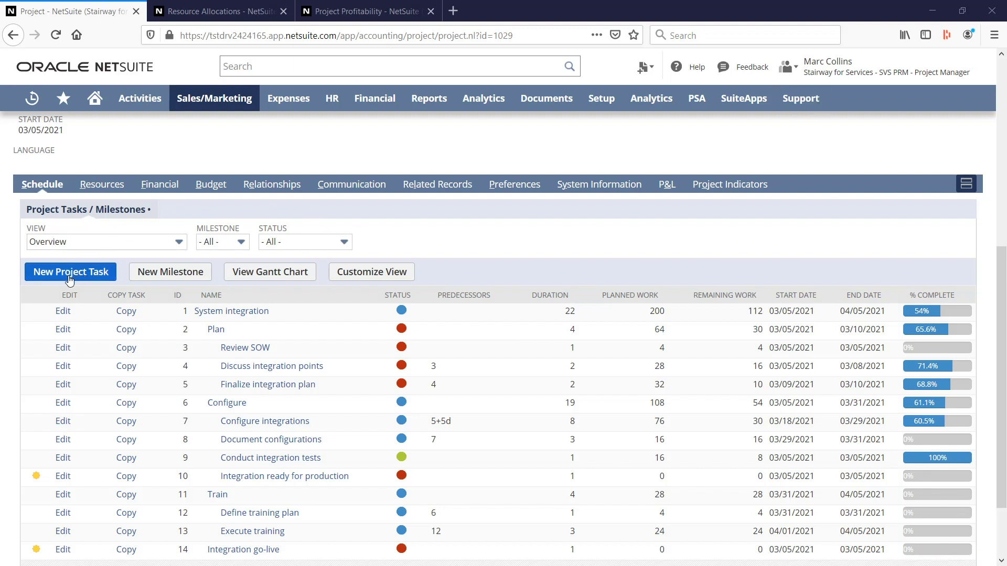
pyautogui.scroll(5, 70, 281)
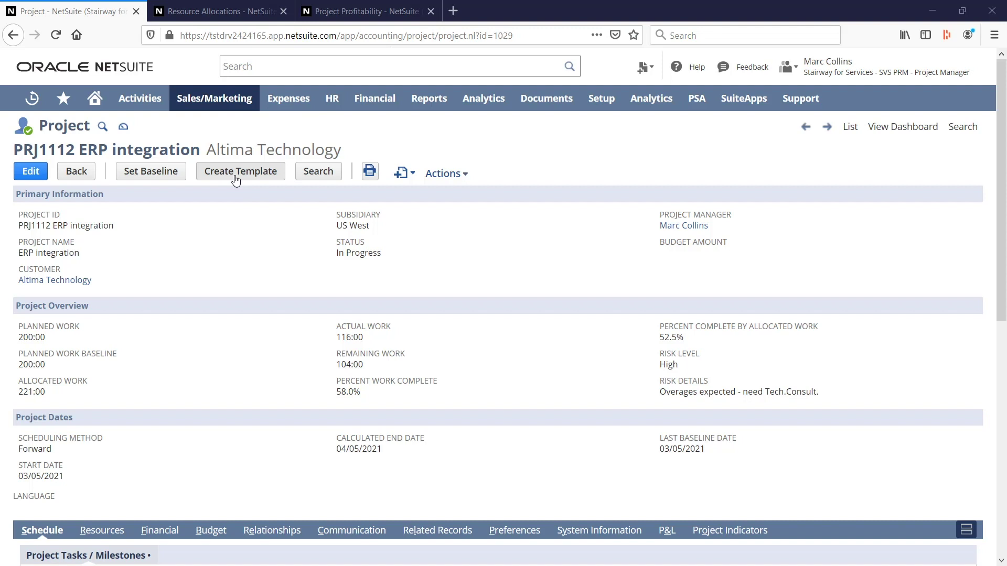
pyautogui.scroll(-2, 181, 378)
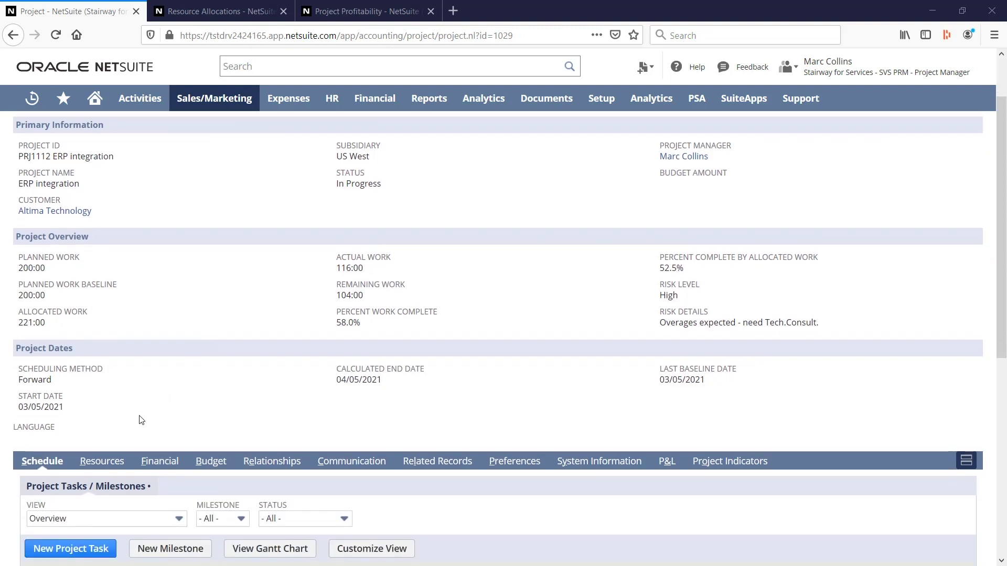
# Show the ERP integration Resources subtab listing its resource allocations
pyautogui.click(102, 462)
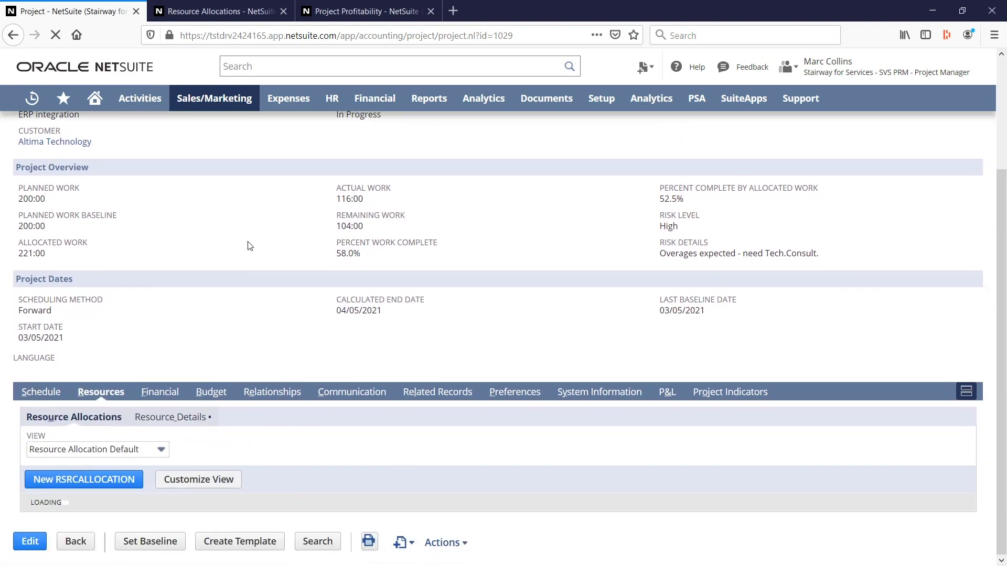
pyautogui.scroll(-3, 263, 208)
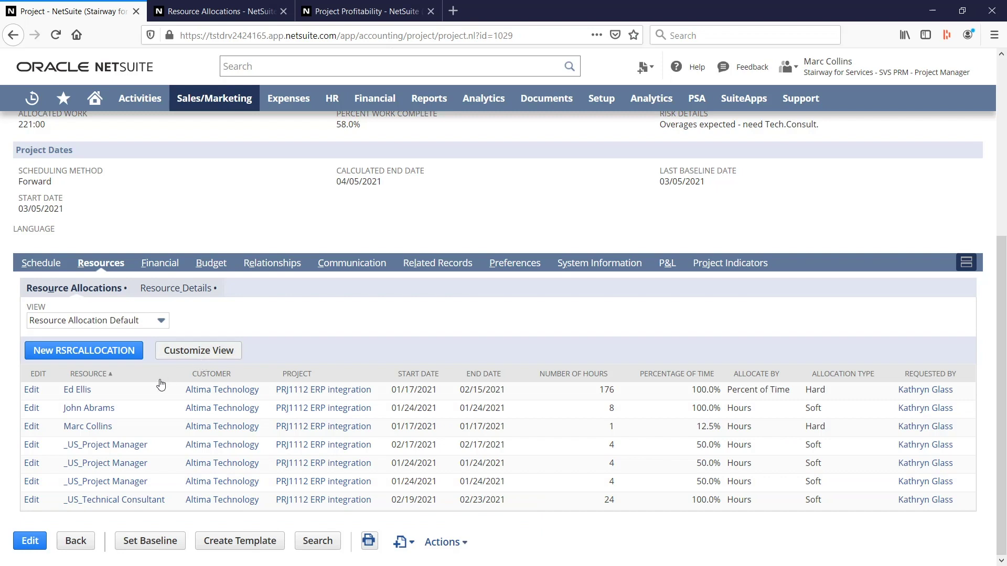
pyautogui.scroll(5, 160, 383)
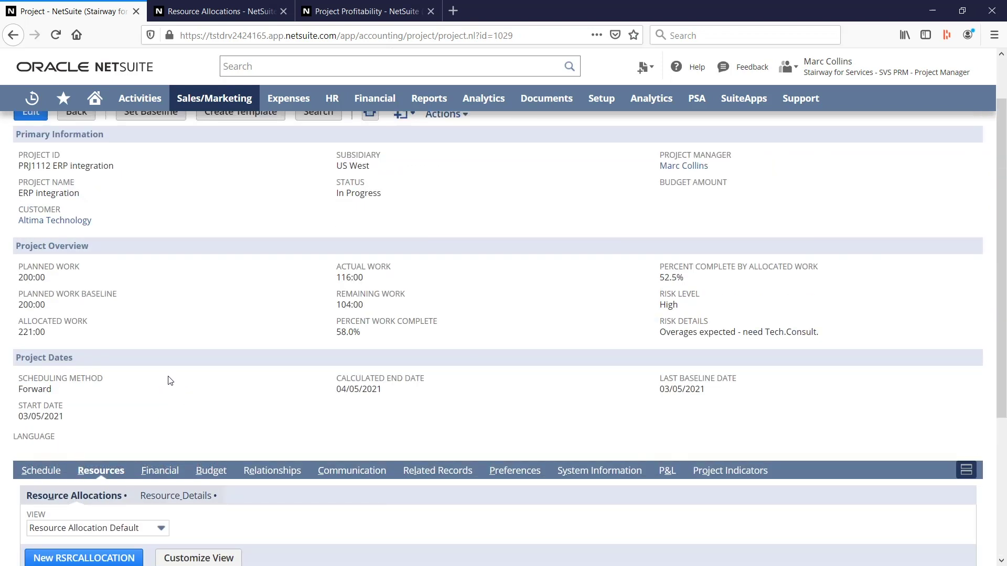
pyautogui.click(214, 12)
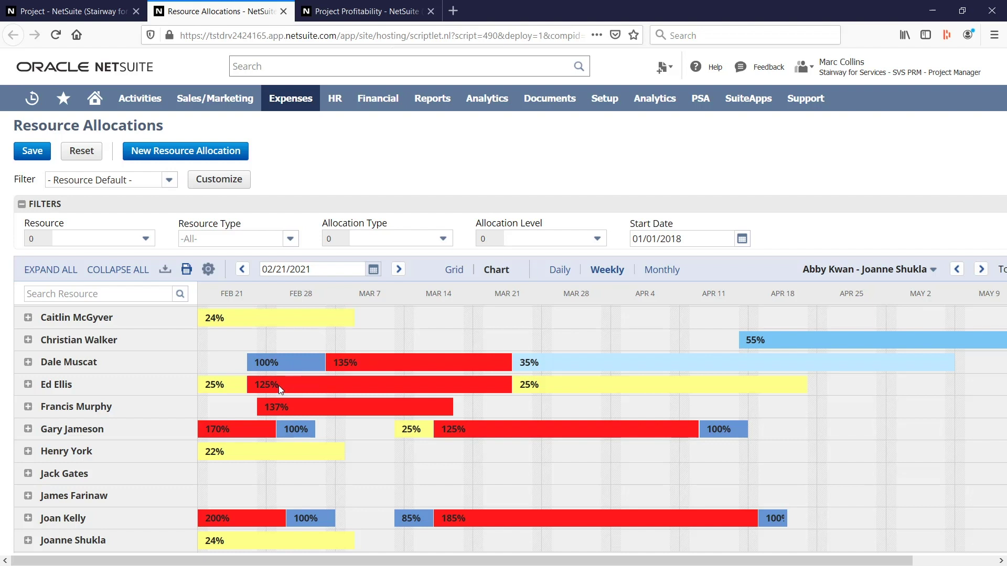
pyautogui.click(28, 430)
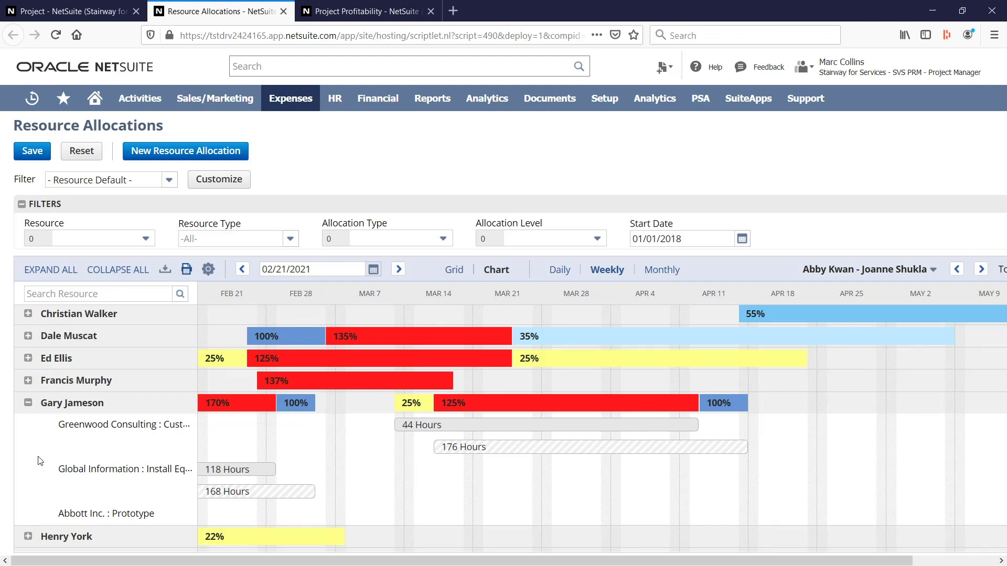
pyautogui.click(28, 403)
pyautogui.click(79, 14)
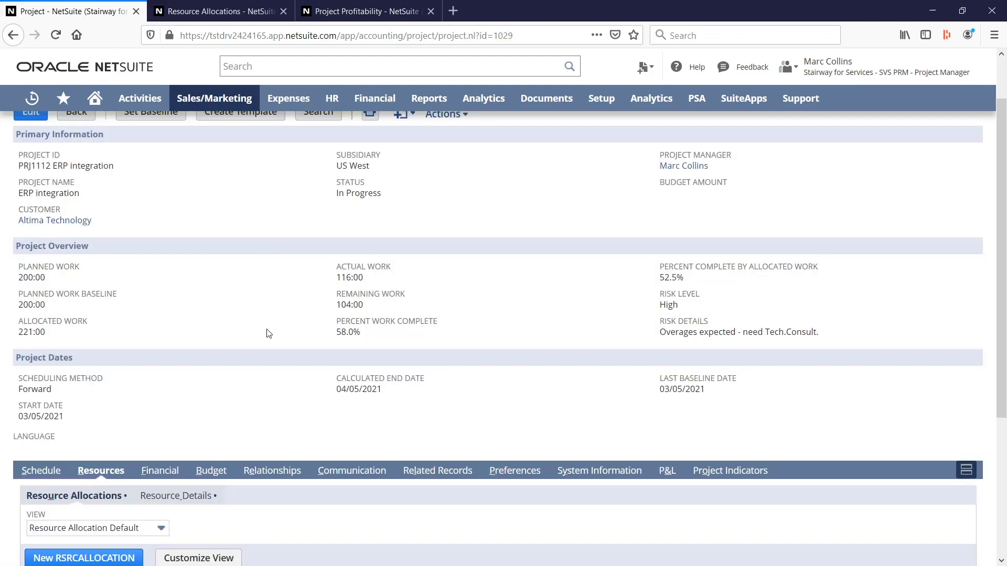
pyautogui.scroll(-2, 265, 332)
# Review the ERP integration project's Financial details, Fixed Fee Rules and Time-Based Rules
pyautogui.click(164, 402)
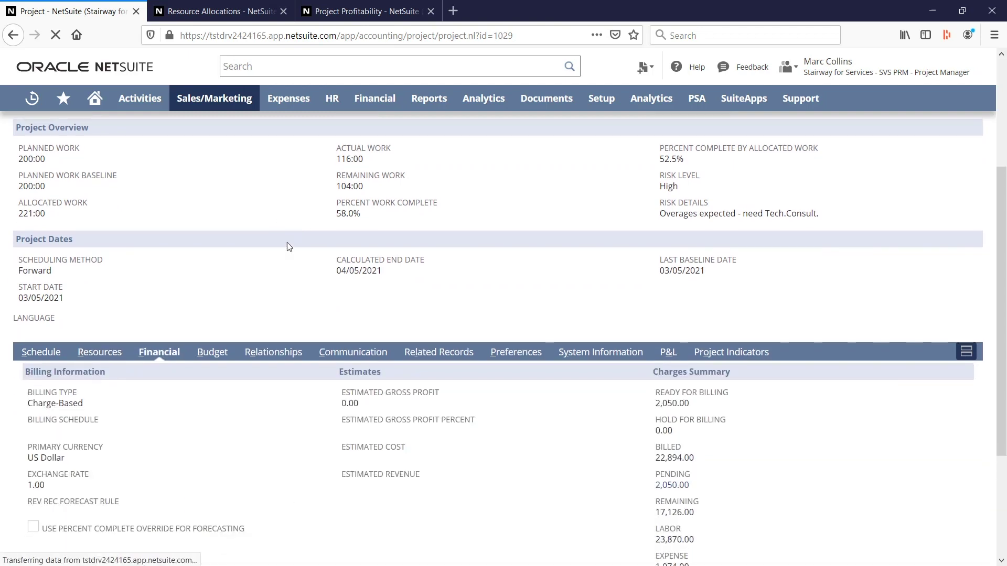
pyautogui.scroll(-4, 285, 246)
pyautogui.click(335, 473)
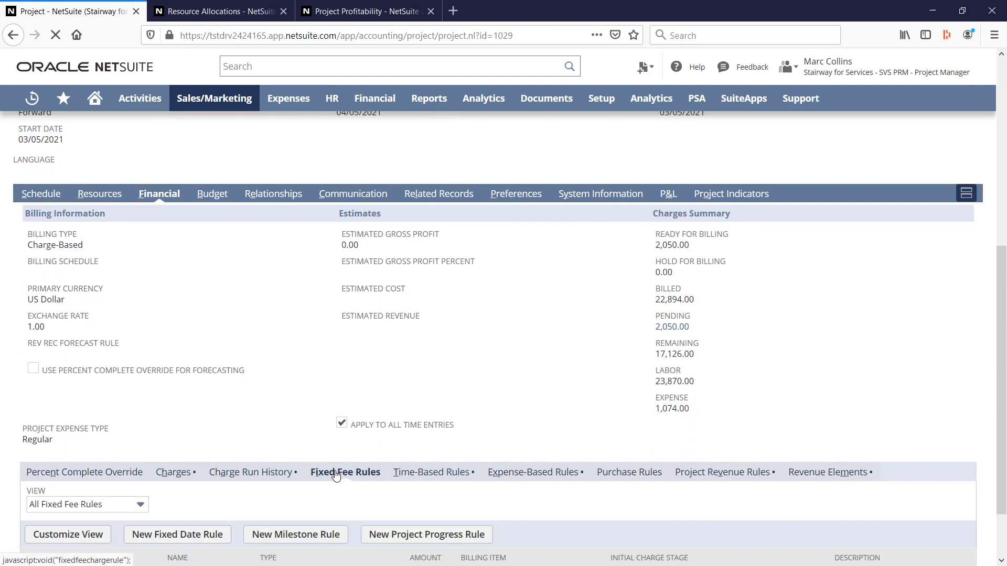
pyautogui.scroll(-2, 224, 353)
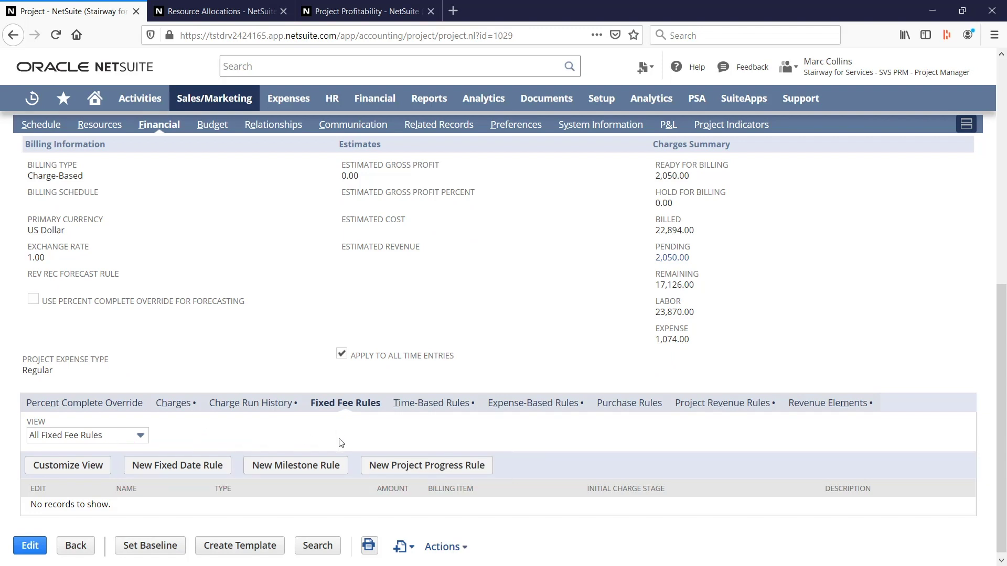
pyautogui.click(432, 406)
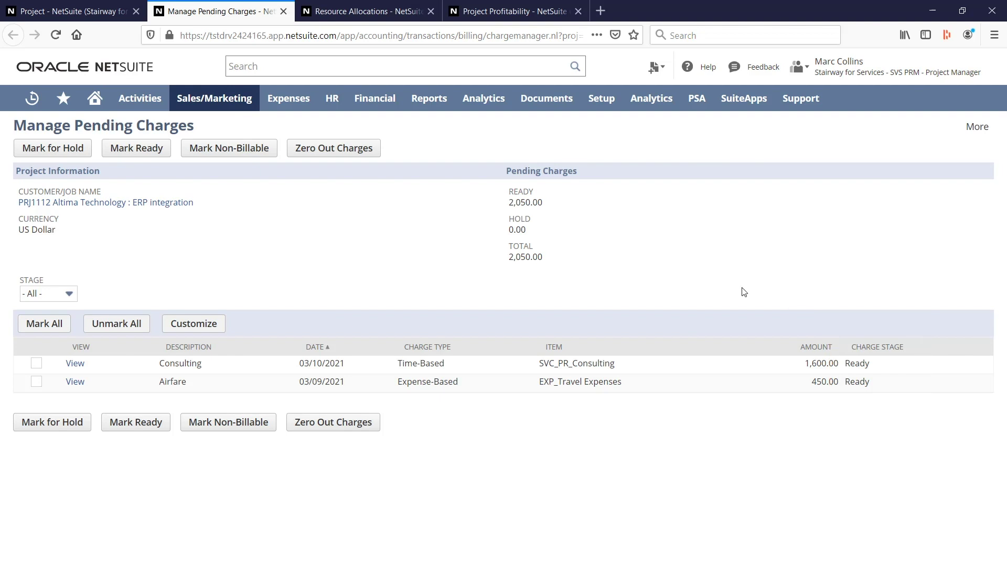
pyautogui.click(284, 11)
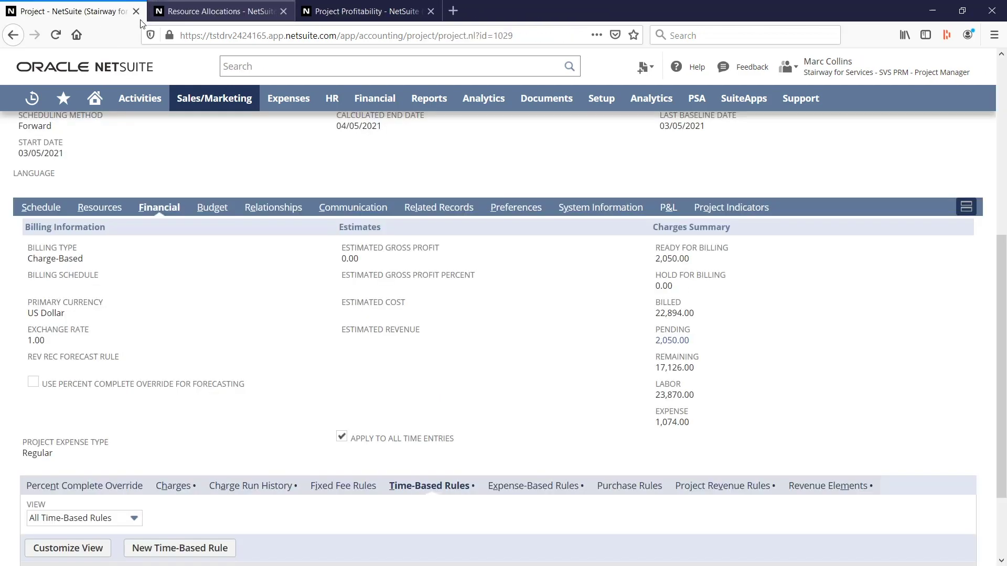
# Open the ERP integration Project Budget showing 25,287 budgeted versus 19,324 actual costs
pyautogui.click(211, 208)
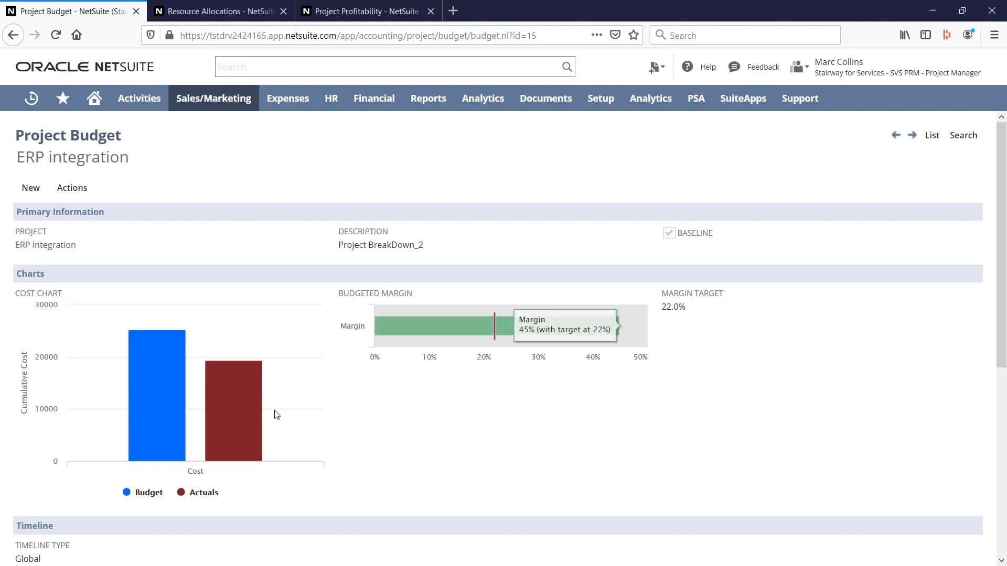
# Return to the ERP integration record's P&L subtab, then view the Project Profitability report
pyautogui.click(11, 35)
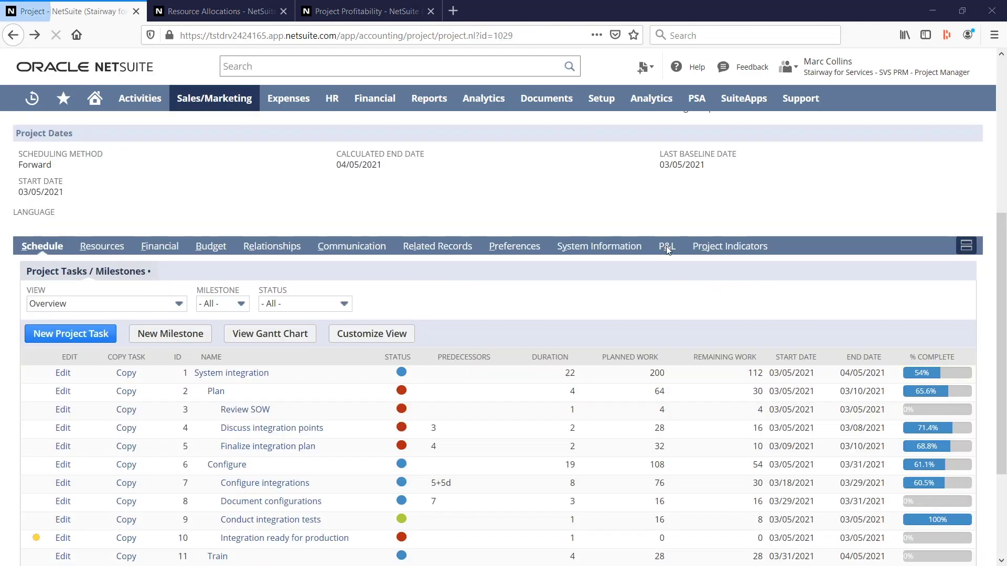
pyautogui.click(666, 246)
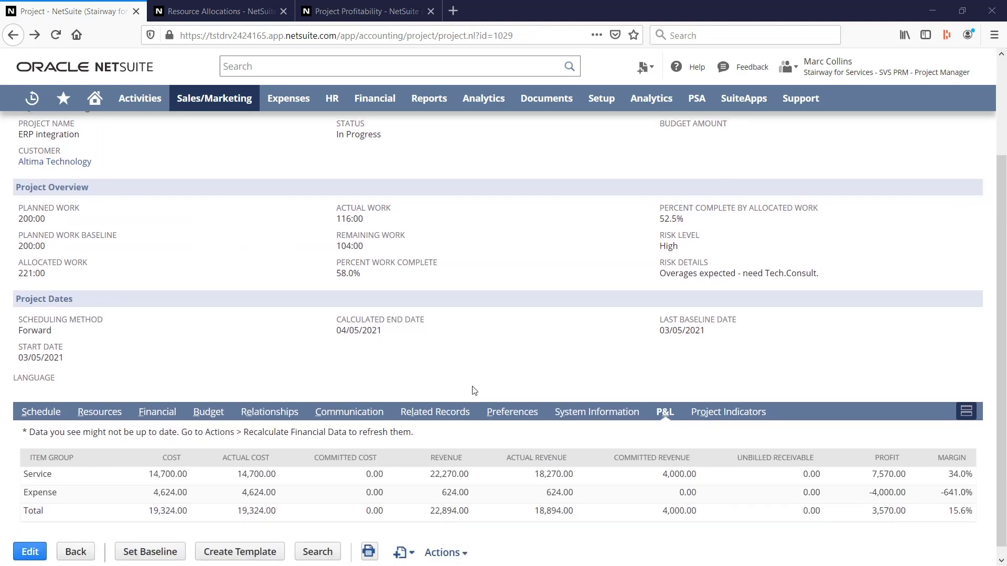
pyautogui.scroll(-1, 473, 391)
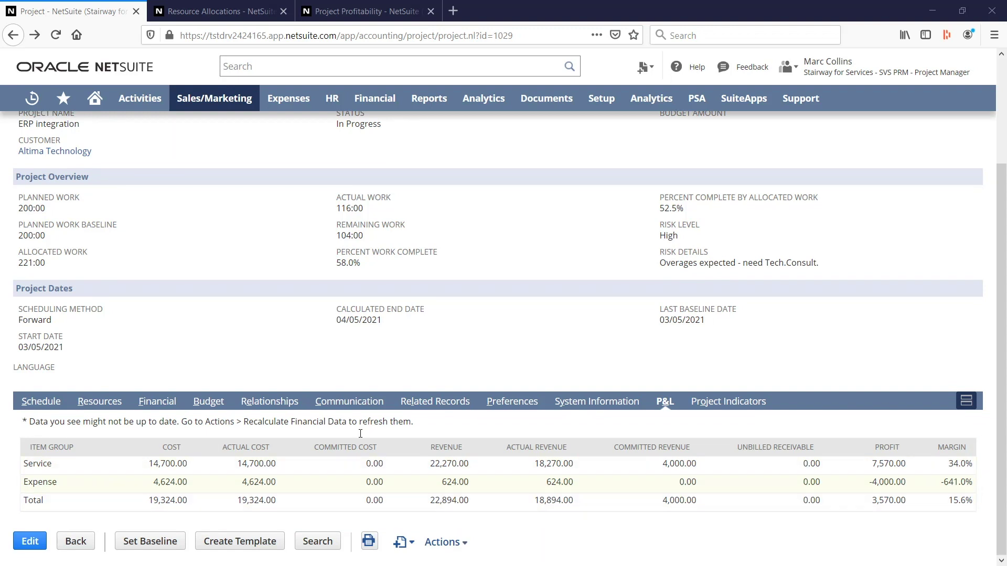
pyautogui.scroll(3, 361, 434)
pyautogui.click(362, 15)
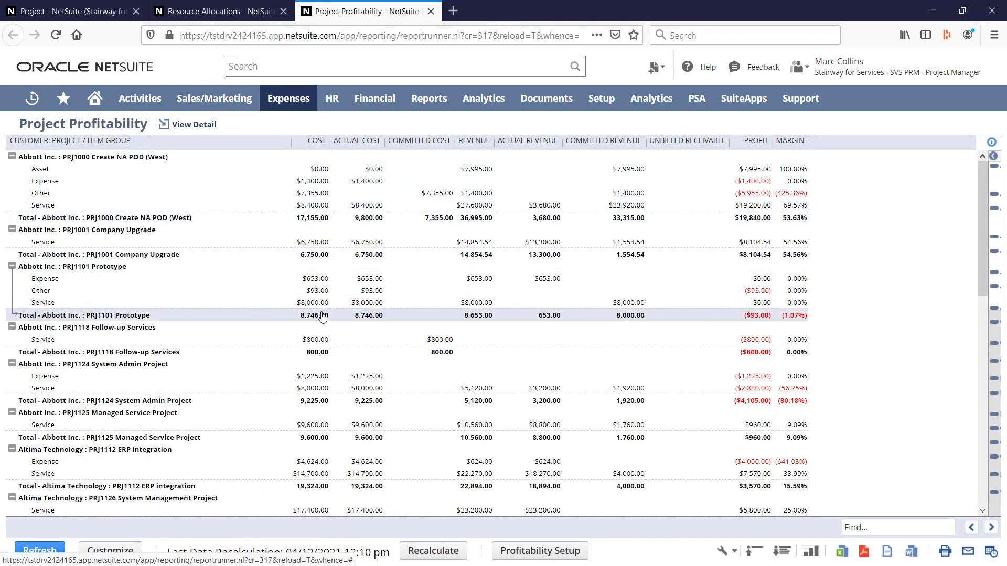
# Drill into the $1,400.00 Expense cost of PRJ1000 Create NA POD (West)
pyautogui.click(316, 184)
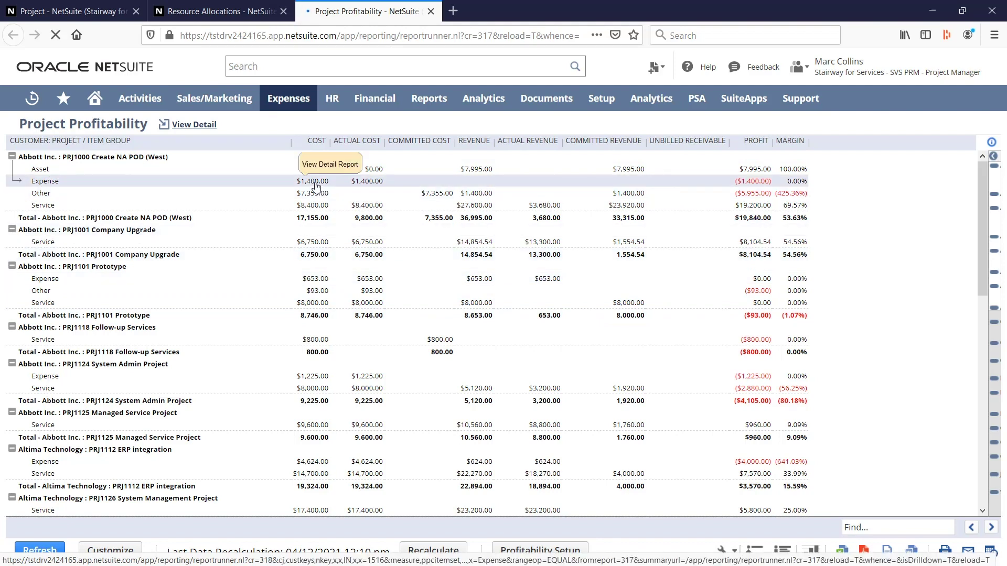